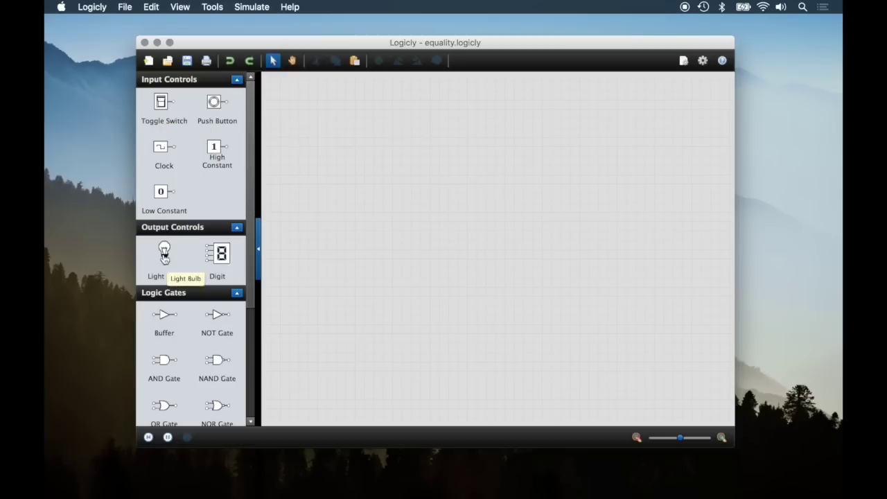
Look through the component library, including the contents of the Flip-Flops group
{"action": "left_click_drag", "start_coordinate": [248, 174], "coordinate": [248, 260]}
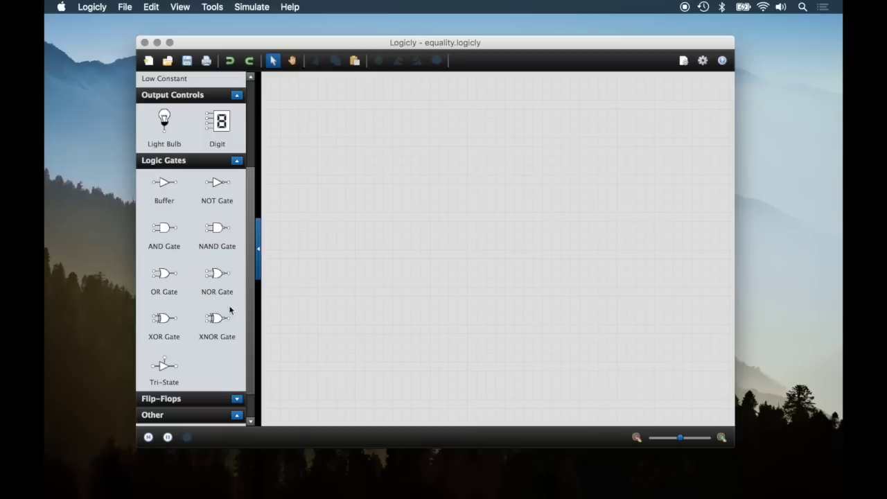
{"action": "left_click_drag", "start_coordinate": [251, 253], "coordinate": [249, 294]}
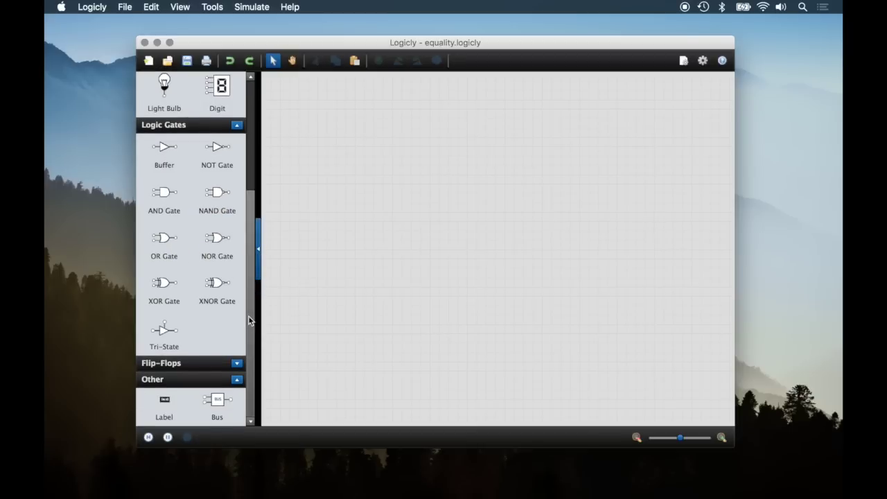
{"action": "left_click", "coordinate": [236, 363]}
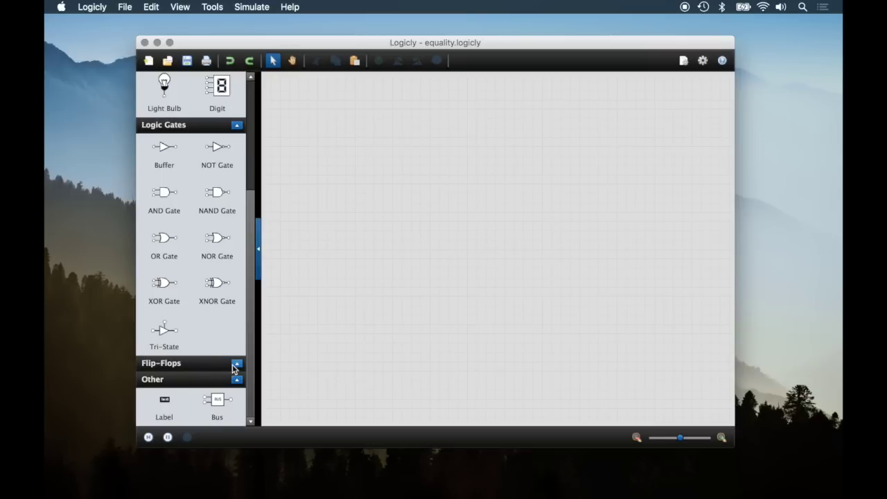
{"action": "left_click_drag", "start_coordinate": [248, 330], "coordinate": [248, 390]}
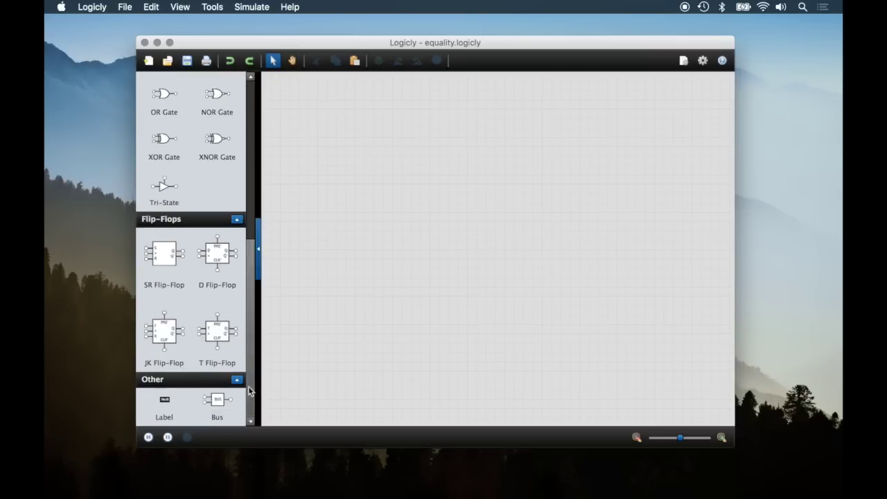
{"action": "left_click", "coordinate": [236, 220]}
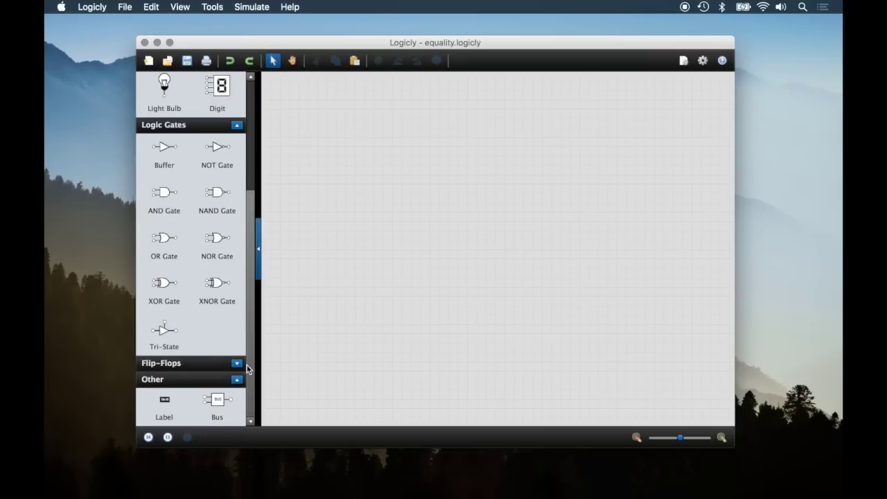
{"action": "left_click_drag", "start_coordinate": [246, 299], "coordinate": [238, 173]}
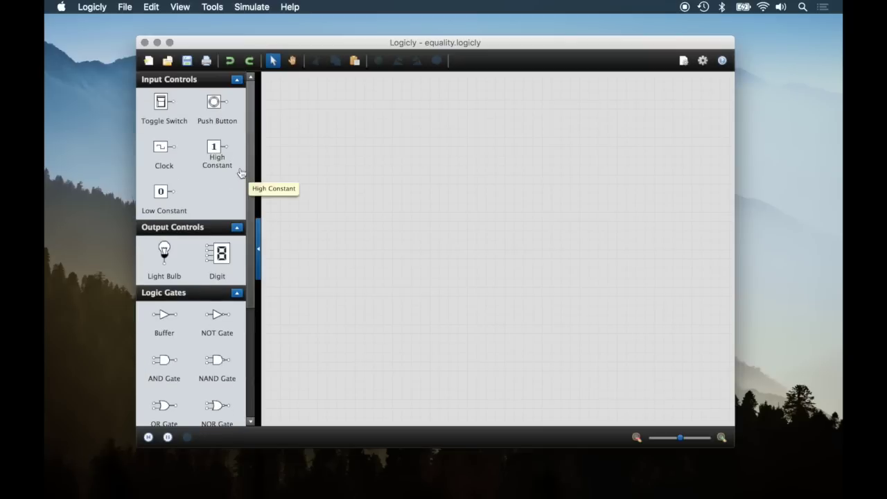
Place two toggle switches one above the other and a light bulb at the far side of the canvas, spacing the switches apart
{"action": "left_click_drag", "start_coordinate": [160, 102], "coordinate": [310, 180]}
{"action": "left_click_drag", "start_coordinate": [164, 254], "coordinate": [664, 143]}
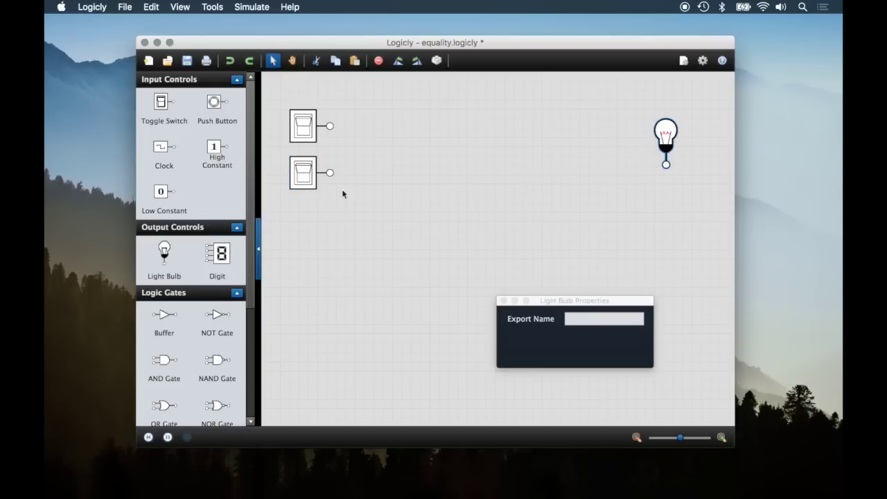
{"action": "left_click", "coordinate": [314, 188]}
{"action": "left_click_drag", "start_coordinate": [315, 187], "coordinate": [315, 203]}
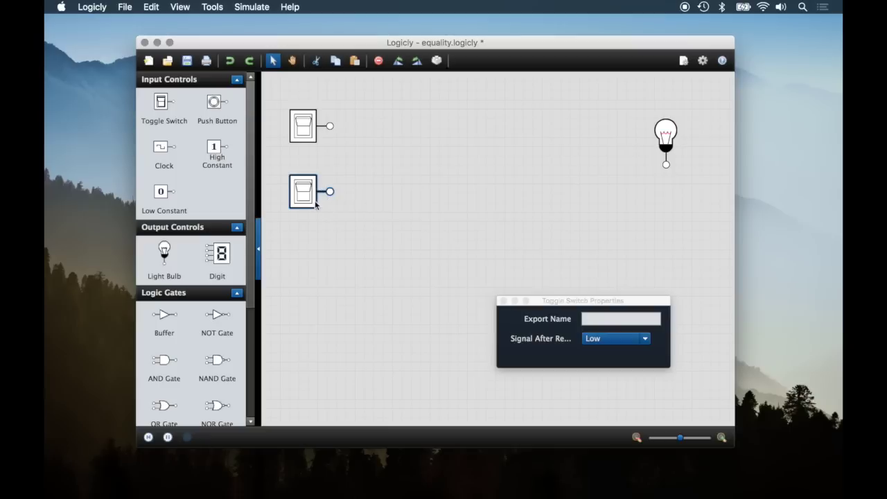
Add two NOT gates, two AND gates and one OR gate between the switches and the light bulb
{"action": "left_click_drag", "start_coordinate": [252, 293], "coordinate": [250, 368]}
{"action": "left_click_drag", "start_coordinate": [164, 265], "coordinate": [489, 167]}
{"action": "left_click_drag", "start_coordinate": [156, 275], "coordinate": [486, 213]}
{"action": "left_click_drag", "start_coordinate": [219, 220], "coordinate": [392, 148]}
{"action": "left_click_drag", "start_coordinate": [164, 308], "coordinate": [606, 198]}
{"action": "left_click", "coordinate": [606, 199]}
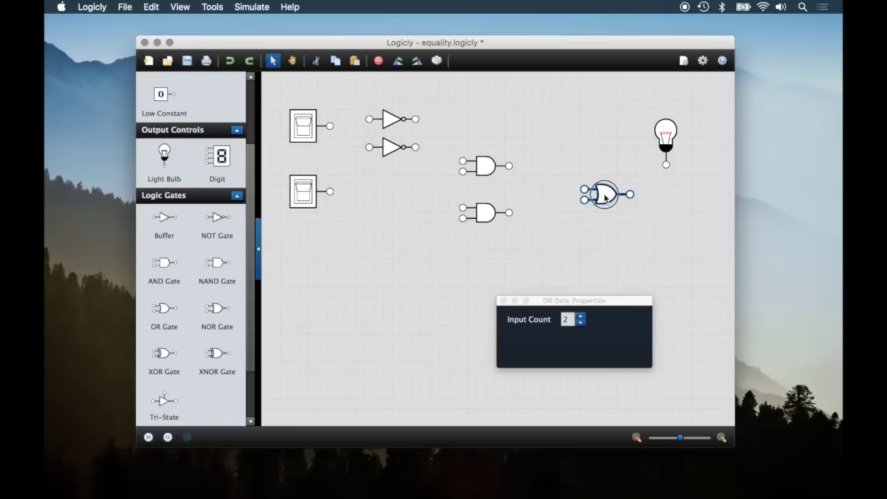
Shift both AND gates and both NOT gates slightly towards the bulb, leaving more wiring room after the switches
{"action": "left_click", "coordinate": [486, 217]}
{"action": "left_click_drag", "start_coordinate": [487, 216], "coordinate": [505, 216]}
{"action": "left_click_drag", "start_coordinate": [481, 173], "coordinate": [500, 181]}
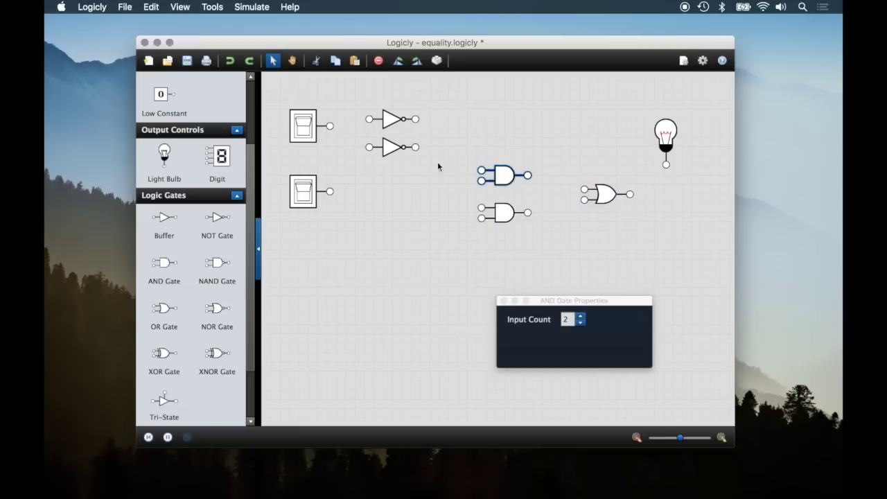
{"action": "left_click_drag", "start_coordinate": [392, 126], "coordinate": [410, 117]}
{"action": "left_click", "coordinate": [388, 148]}
{"action": "left_click_drag", "start_coordinate": [388, 151], "coordinate": [404, 149]}
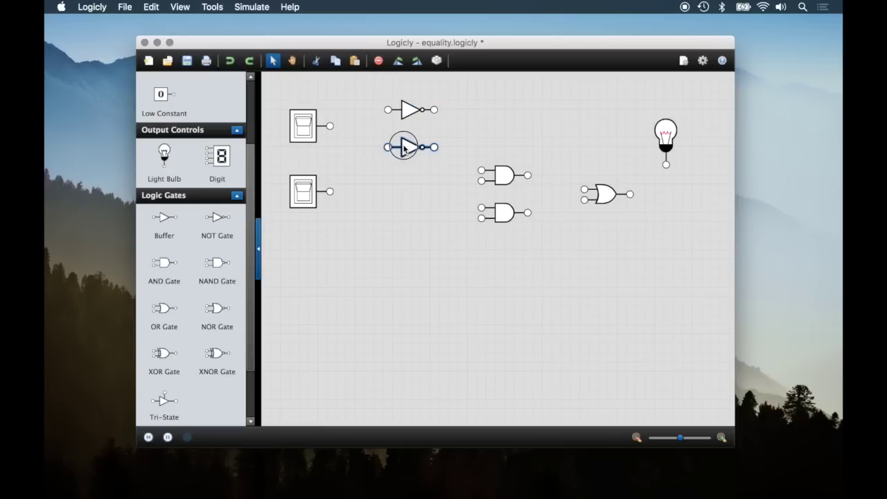
{"action": "left_click", "coordinate": [341, 144]}
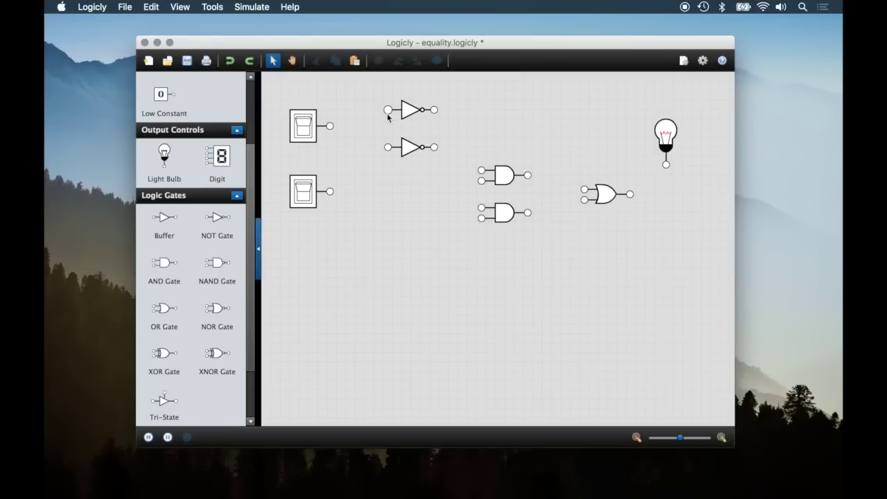
Wire each switch through its own NOT gate into the upper AND gate, and on through the OR gate to the bulb
{"action": "left_click_drag", "start_coordinate": [330, 126], "coordinate": [359, 137]}
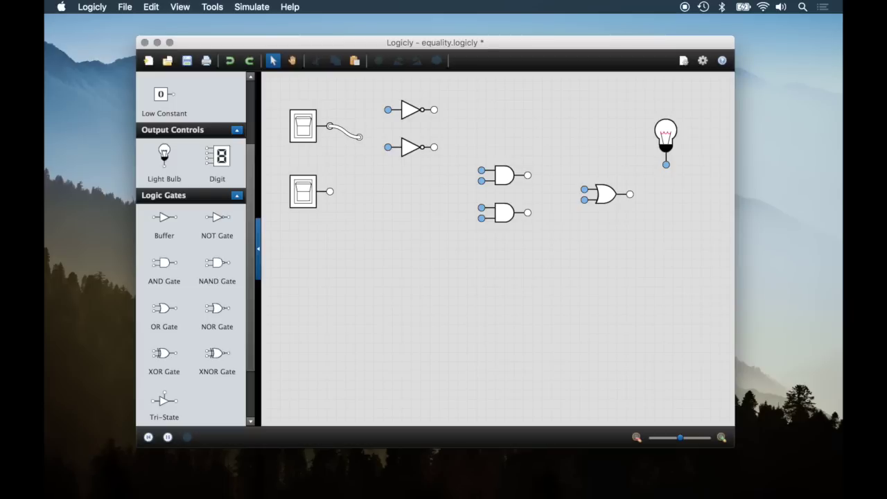
{"action": "left_click_drag", "start_coordinate": [359, 136], "coordinate": [387, 109]}
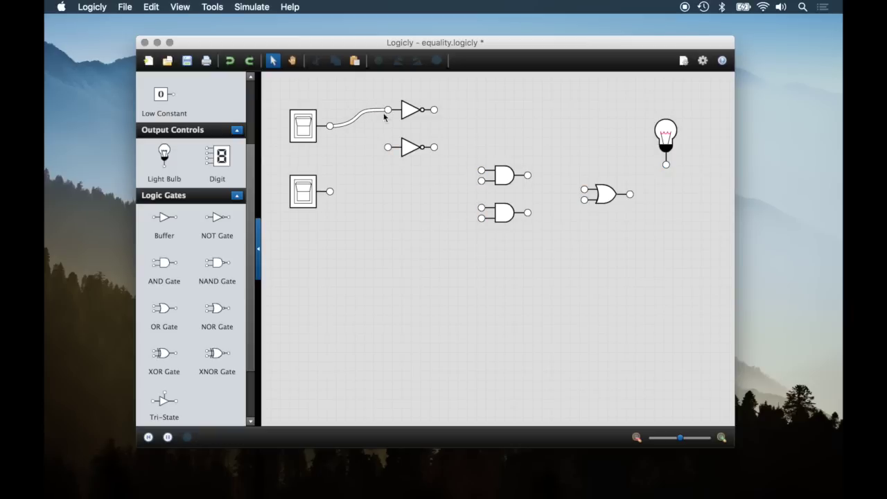
{"action": "left_click_drag", "start_coordinate": [330, 192], "coordinate": [389, 149]}
{"action": "left_click_drag", "start_coordinate": [434, 148], "coordinate": [479, 179]}
{"action": "left_click_drag", "start_coordinate": [434, 110], "coordinate": [666, 167]}
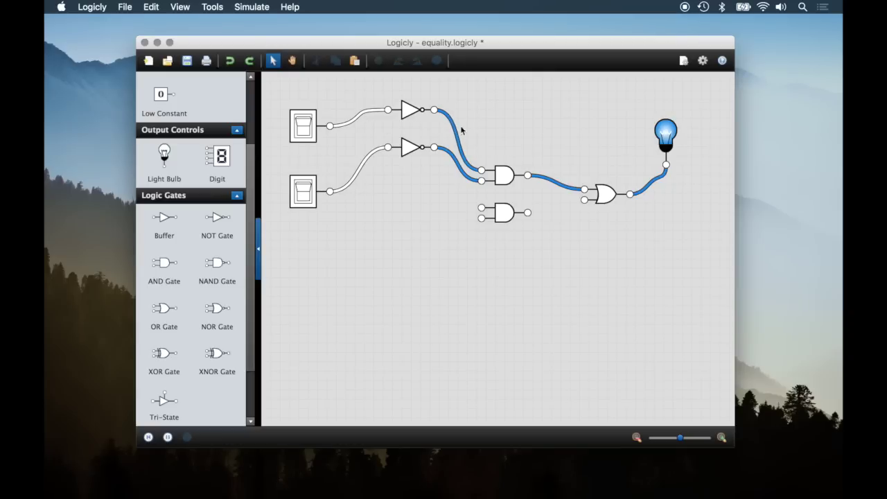
Delete the wire between the upper switch and its NOT gate, and reconnect the same two terminals
{"action": "left_click", "coordinate": [362, 116]}
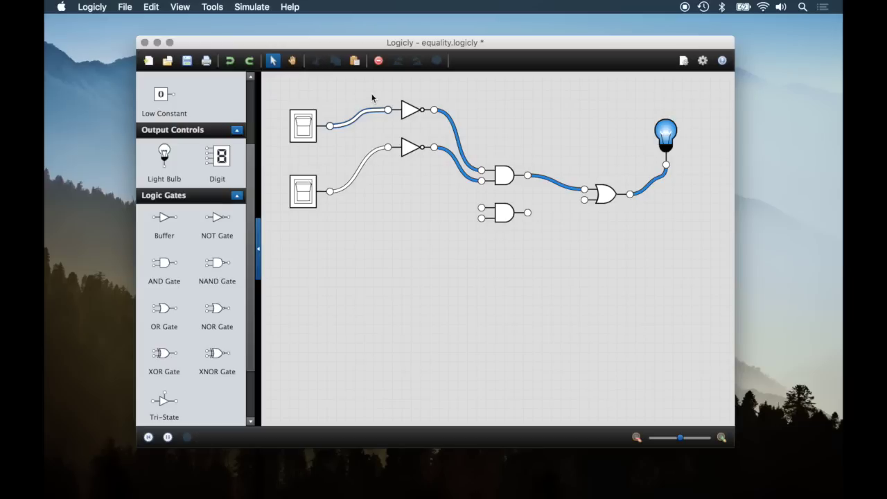
{"action": "key", "text": "Delete"}
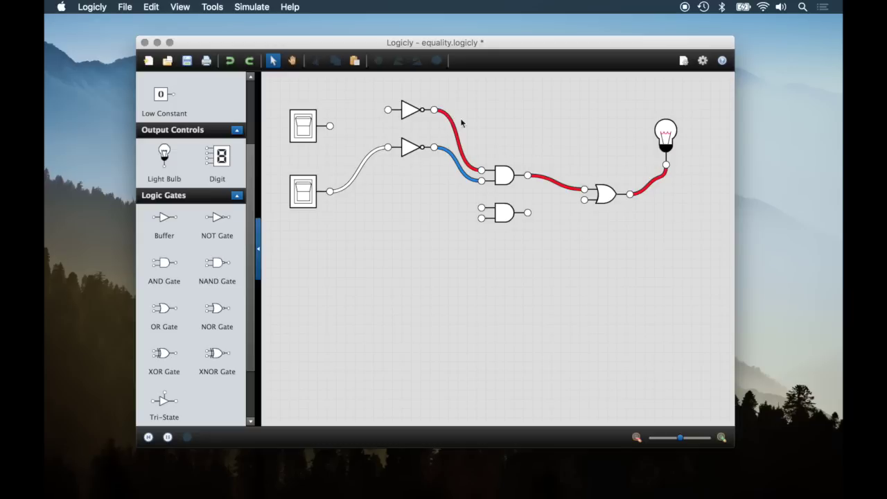
{"action": "left_click", "coordinate": [508, 180]}
{"action": "left_click", "coordinate": [511, 156]}
{"action": "left_click_drag", "start_coordinate": [387, 110], "coordinate": [330, 126]}
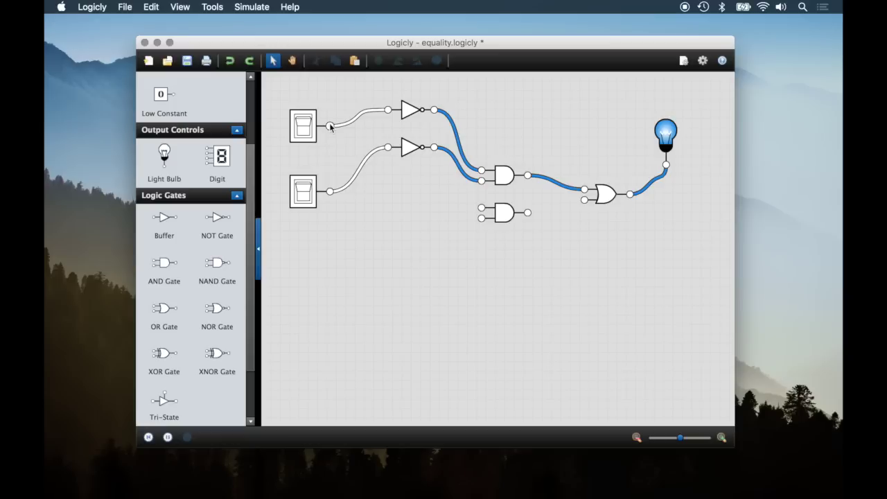
Wire both switches directly into the lower AND gate and connect its output to the OR gate's free input
{"action": "left_click", "coordinate": [507, 219]}
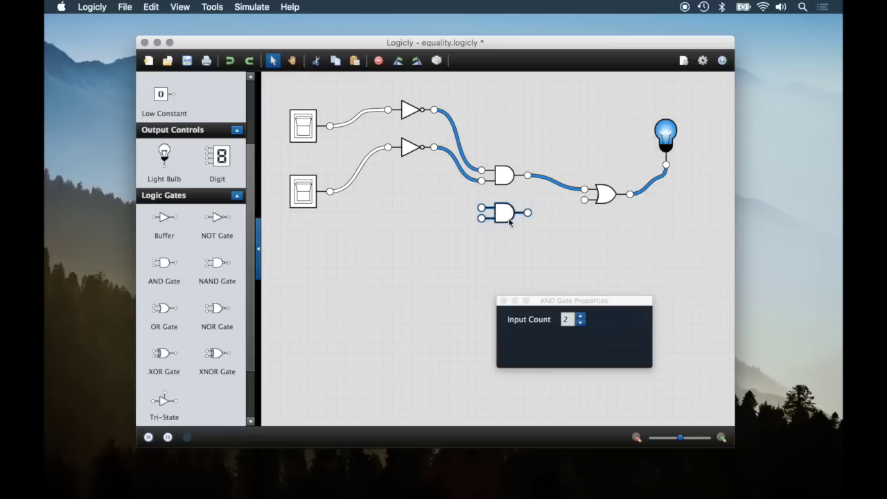
{"action": "left_click", "coordinate": [336, 154]}
{"action": "left_click_drag", "start_coordinate": [330, 125], "coordinate": [483, 210]}
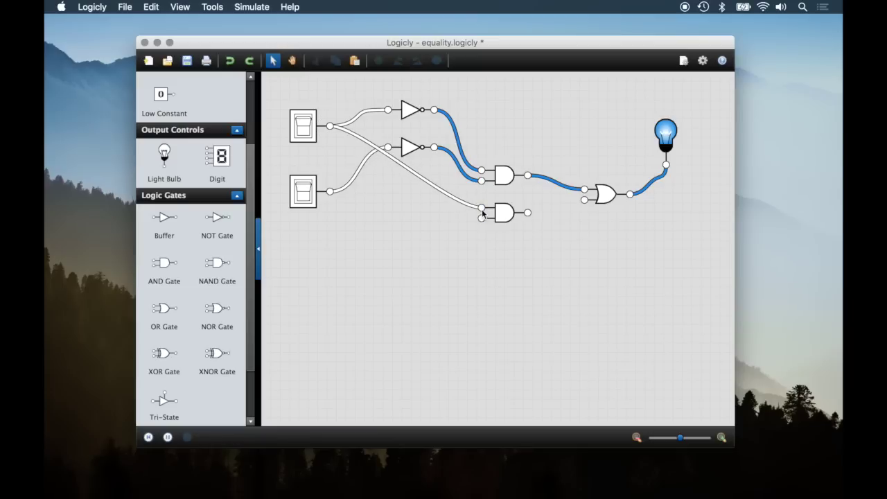
{"action": "left_click_drag", "start_coordinate": [330, 192], "coordinate": [482, 218]}
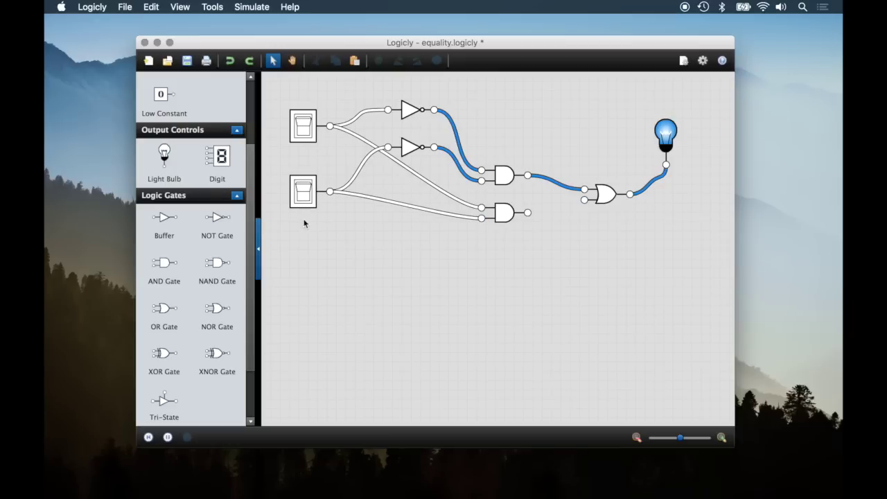
{"action": "left_click_drag", "start_coordinate": [528, 216], "coordinate": [586, 202]}
Test the circuit by toggling the upper and lower switches through different on/off combinations
{"action": "left_click", "coordinate": [303, 129]}
{"action": "left_click", "coordinate": [305, 129]}
{"action": "left_click", "coordinate": [305, 130]}
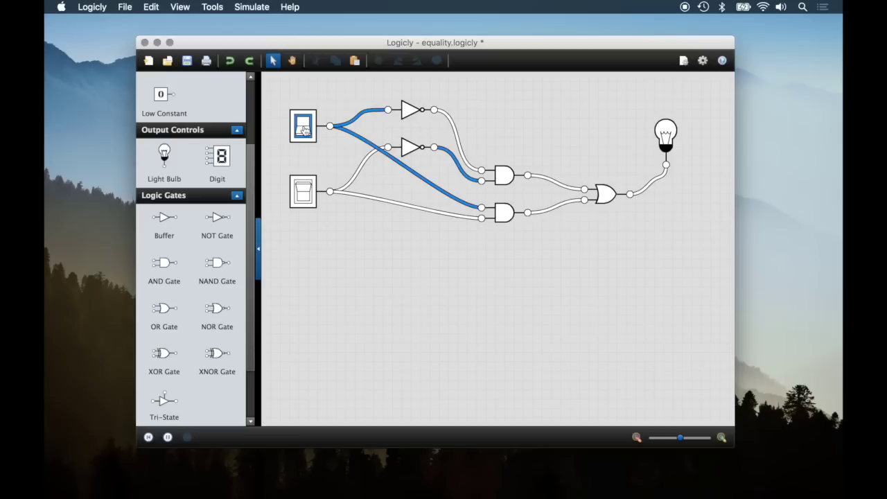
{"action": "left_click", "coordinate": [303, 200]}
{"action": "left_click", "coordinate": [304, 200]}
{"action": "left_click", "coordinate": [303, 201]}
{"action": "left_click", "coordinate": [302, 133]}
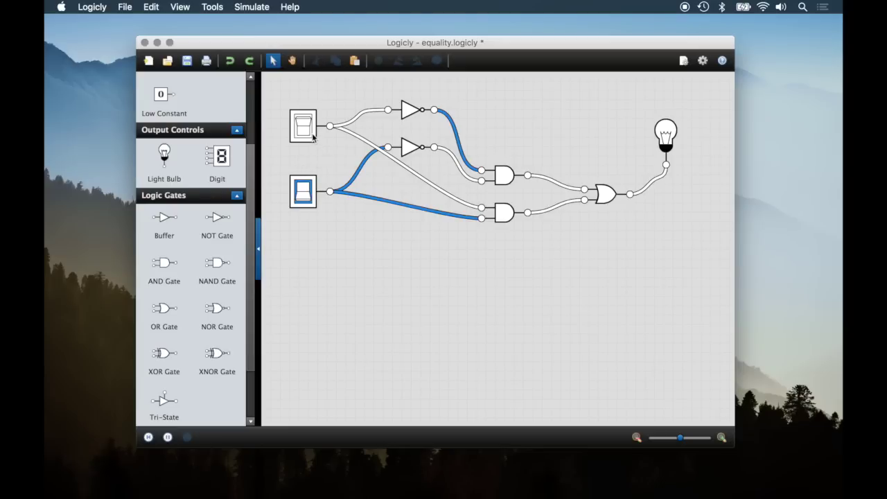
Rotate both toggle switches so their outputs face down and set them side by side along the canvas top, moving the NOT gates aside
{"action": "left_click", "coordinate": [314, 133]}
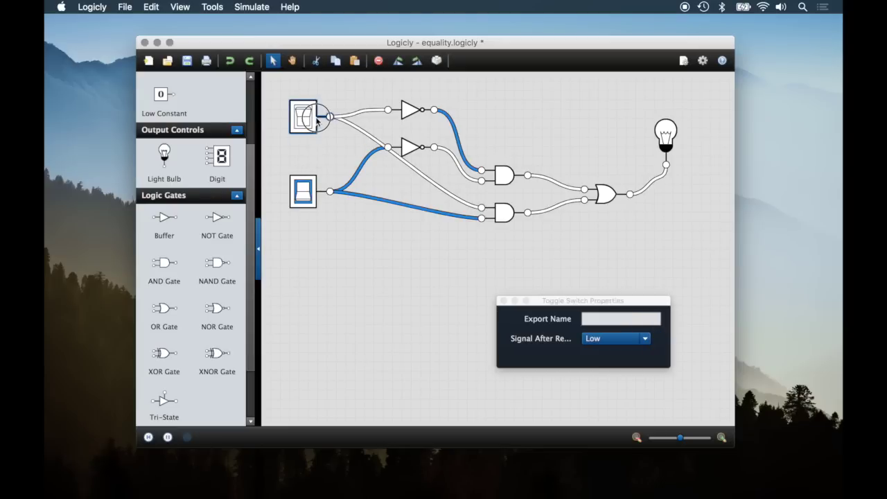
{"action": "left_click", "coordinate": [316, 131]}
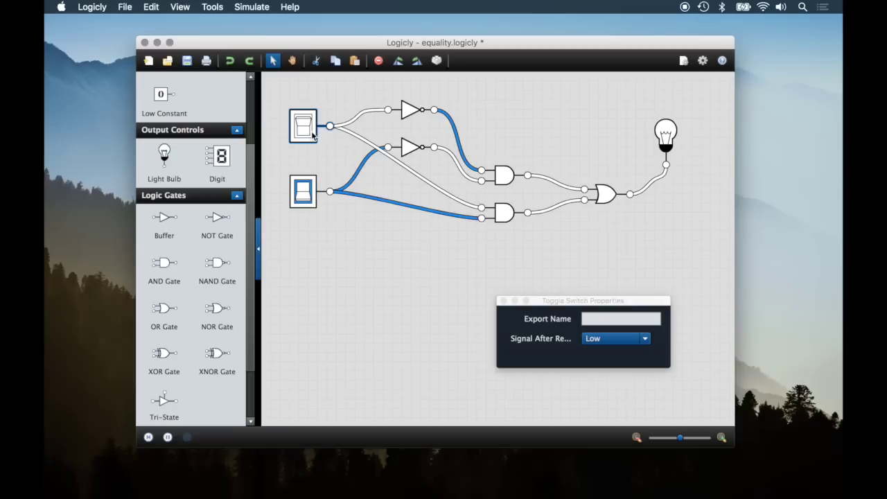
{"action": "left_click", "coordinate": [416, 60]}
{"action": "left_click_drag", "start_coordinate": [326, 131], "coordinate": [428, 109]}
{"action": "left_click_drag", "start_coordinate": [404, 146], "coordinate": [406, 183]}
{"action": "left_click_drag", "start_coordinate": [316, 197], "coordinate": [309, 112]}
{"action": "left_click", "coordinate": [417, 61]}
{"action": "left_click", "coordinate": [373, 104]}
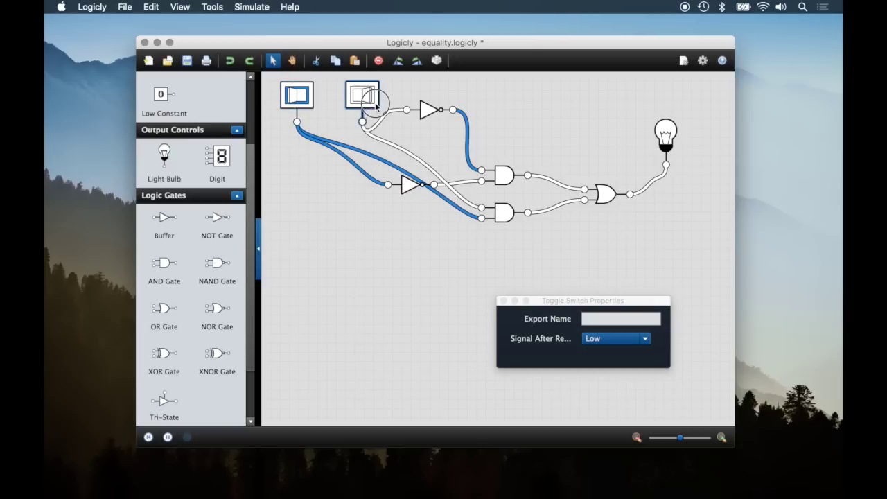
Rotate both NOT gates to face down and place each one directly beside its switch
{"action": "left_click", "coordinate": [429, 111]}
{"action": "left_click", "coordinate": [416, 61]}
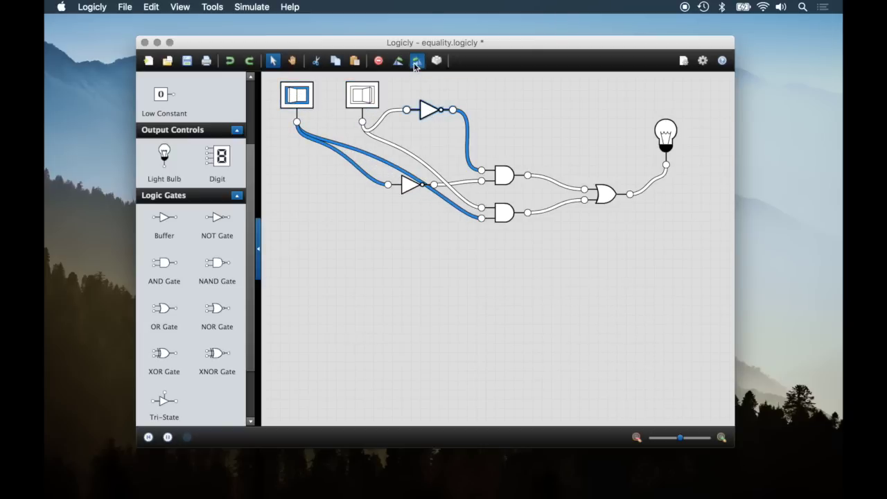
{"action": "left_click_drag", "start_coordinate": [431, 111], "coordinate": [374, 113]}
{"action": "left_click_drag", "start_coordinate": [300, 108], "coordinate": [301, 118]}
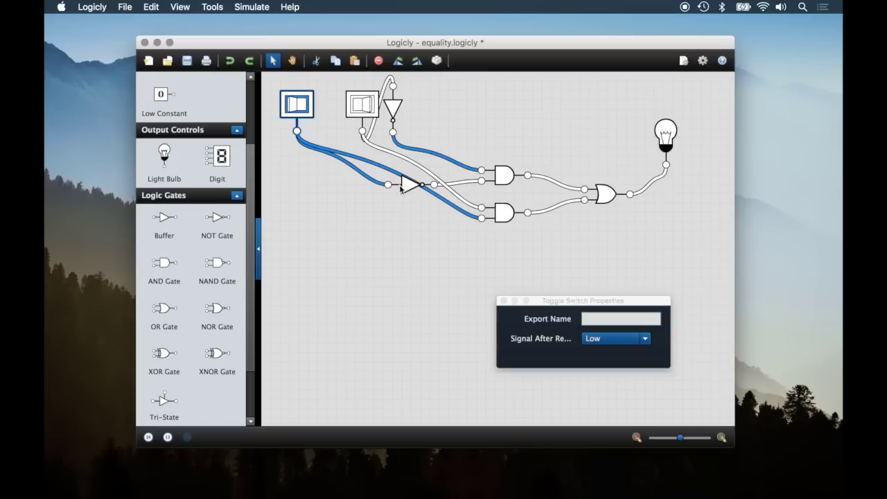
{"action": "left_click", "coordinate": [418, 109]}
{"action": "left_click_drag", "start_coordinate": [411, 184], "coordinate": [323, 109]}
Move the lower AND gate further down and left, and shift the switched-off left switch and its NOT gate slightly left
{"action": "left_click_drag", "start_coordinate": [503, 215], "coordinate": [474, 255]}
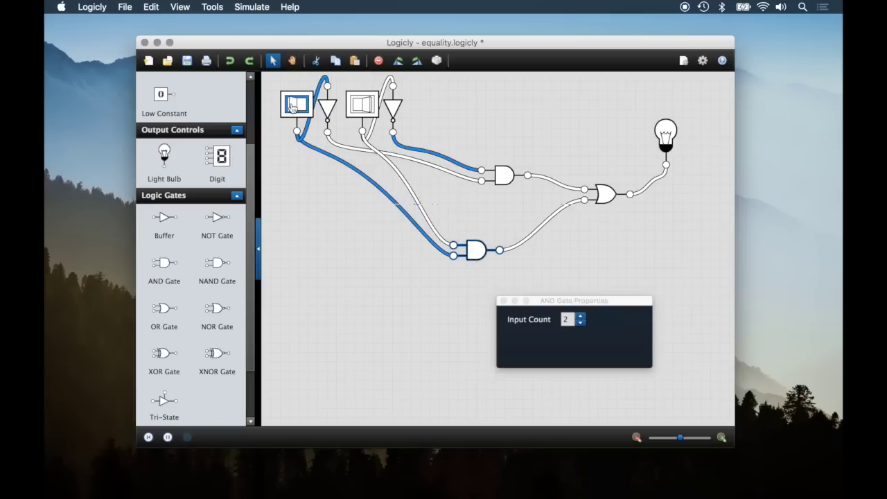
{"action": "left_click", "coordinate": [295, 109]}
{"action": "left_click_drag", "start_coordinate": [301, 119], "coordinate": [318, 114]}
{"action": "left_click", "coordinate": [434, 114]}
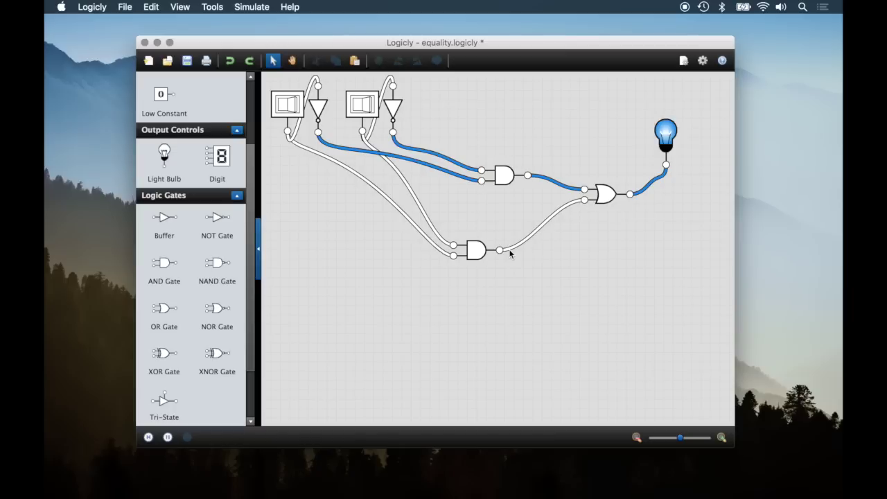
Try to draw a wire straight down from the left switch's output into the empty canvas
{"action": "left_click_drag", "start_coordinate": [288, 132], "coordinate": [301, 351]}
{"action": "left_click_drag", "start_coordinate": [288, 133], "coordinate": [290, 325]}
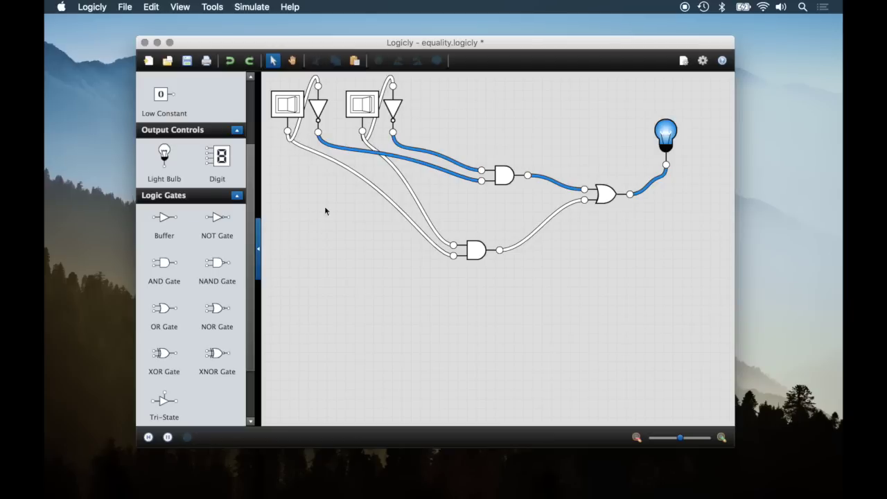